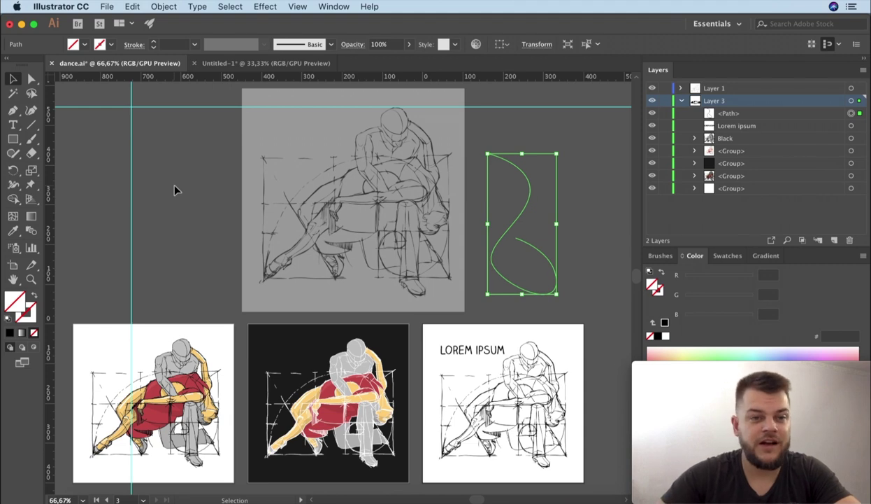
Launch the StockMasterPro_v99 script from File > Scripts and move its dialog to the left
click(107, 6)
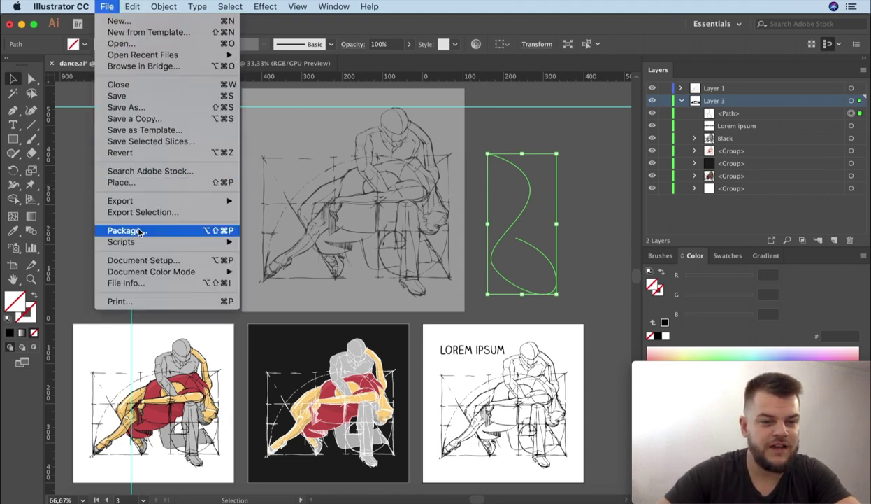
click(294, 241)
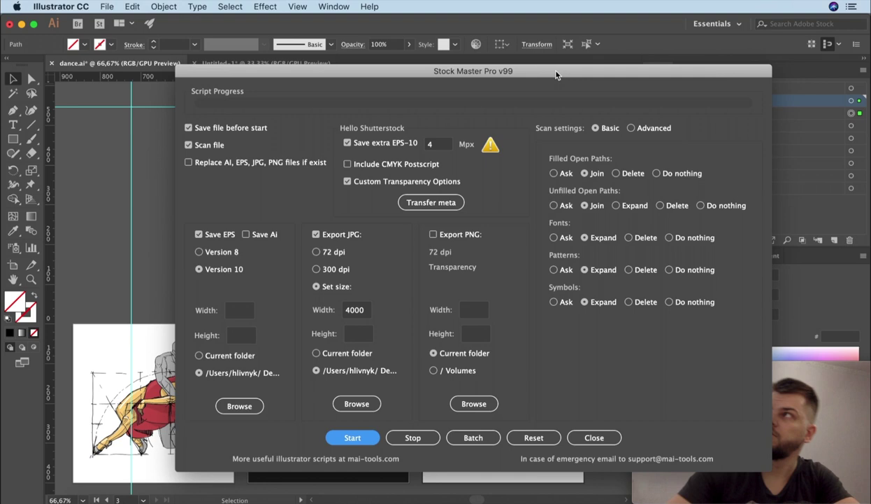
drag(556, 75, 436, 69)
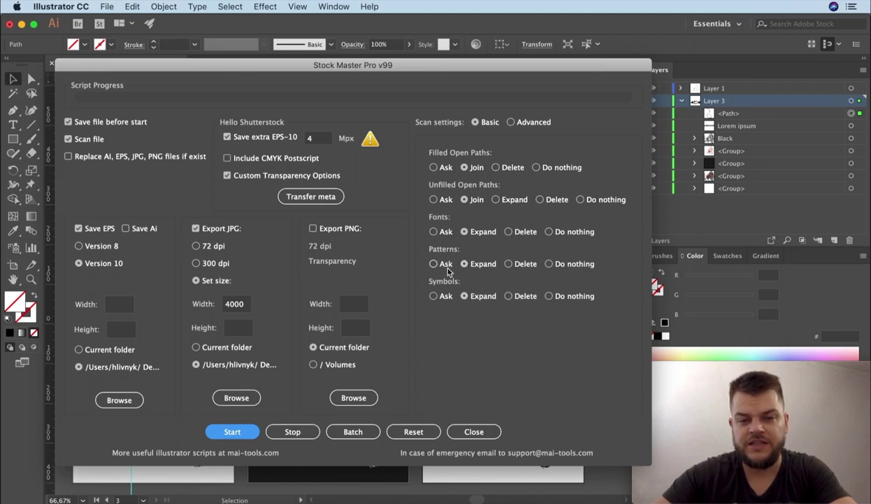
Switch the Stock Master Pro scan settings to Advanced
click(511, 122)
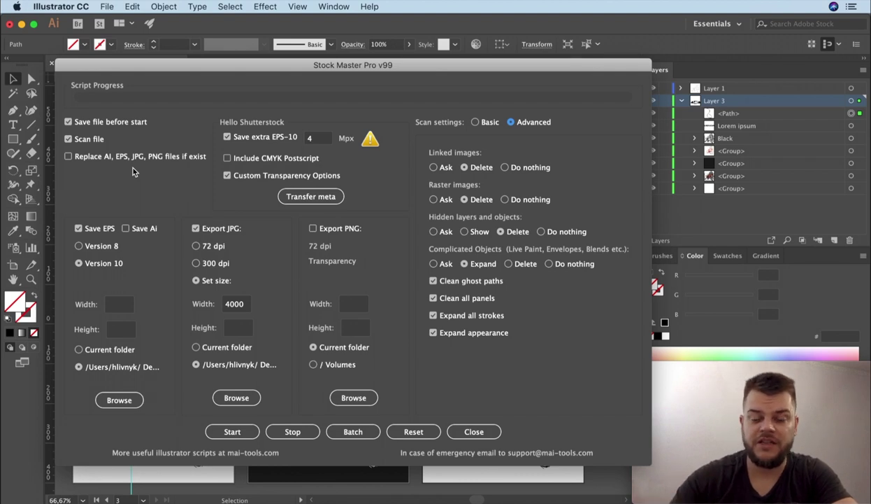
Enable 'Replace AI, EPS, JPG, PNG files if exist' and cancel choosing a custom EPS folder
click(68, 156)
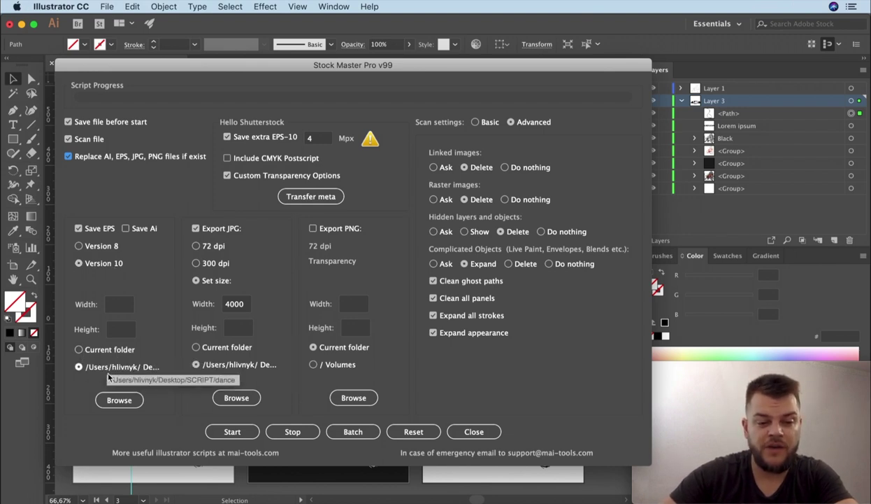
click(117, 399)
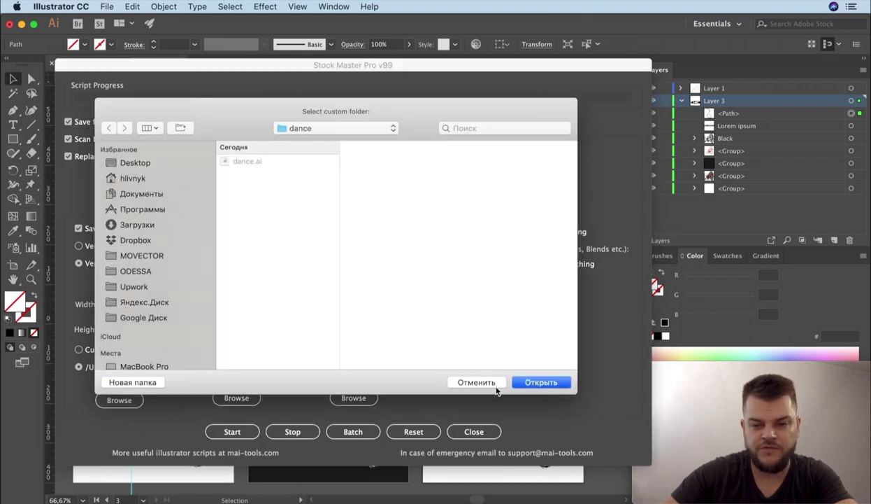
click(479, 385)
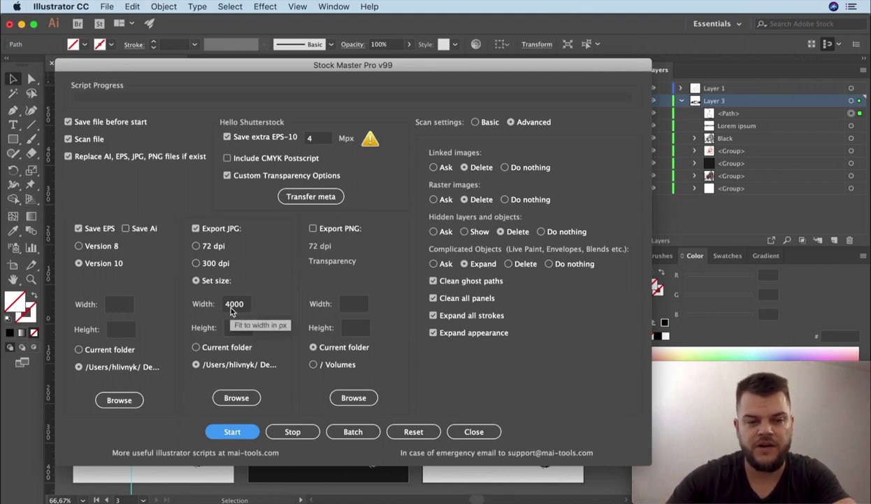
Open the folder browser for the JPG output location in Stock Master Pro
click(233, 399)
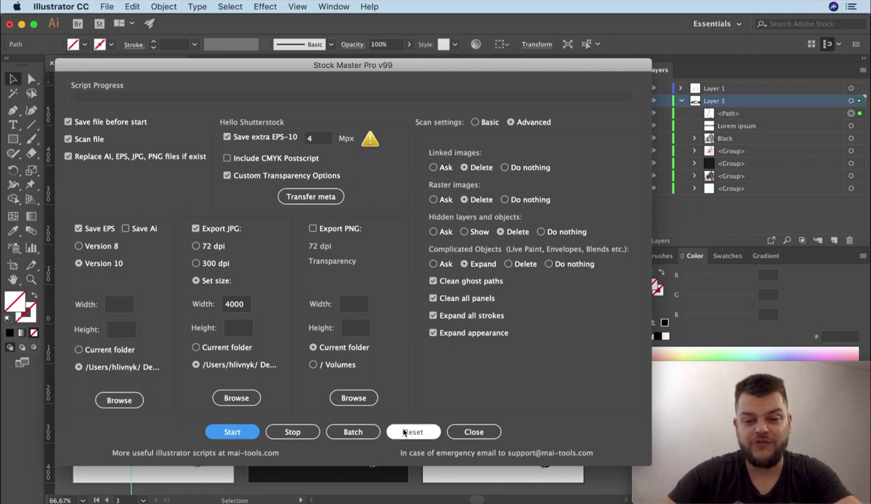
Close the script dialog and delete the green curvy path
click(466, 428)
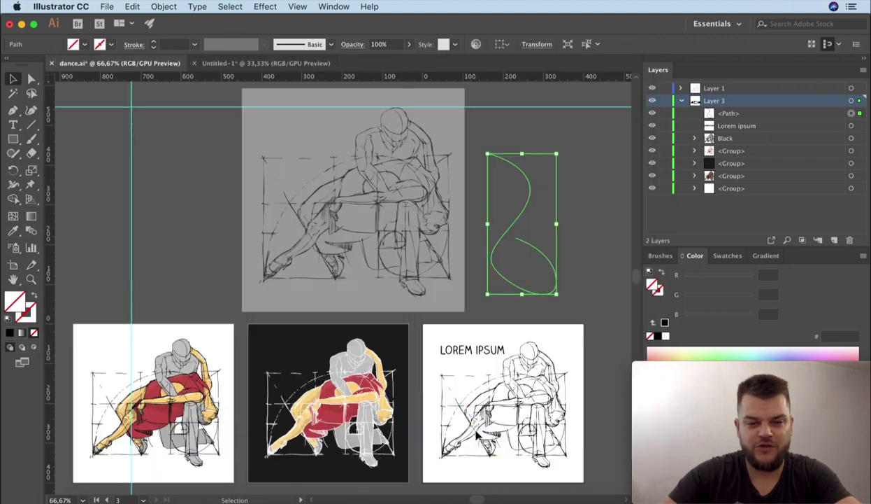
click(13, 265)
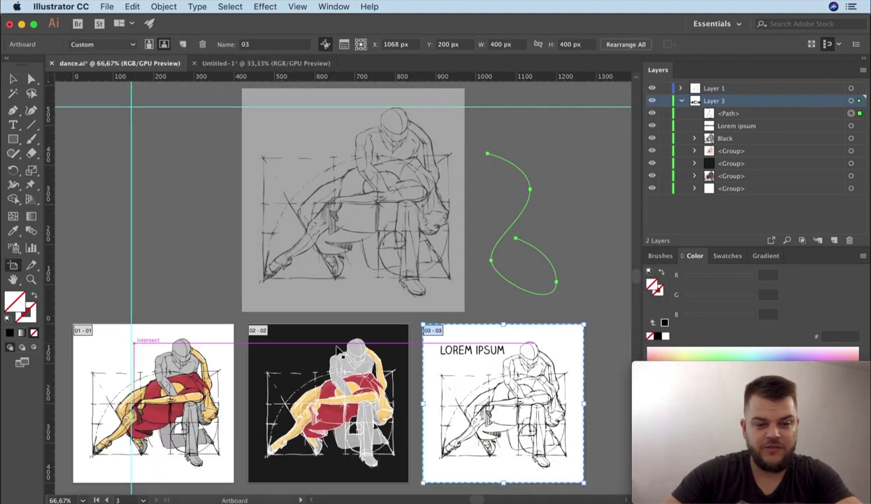
click(13, 78)
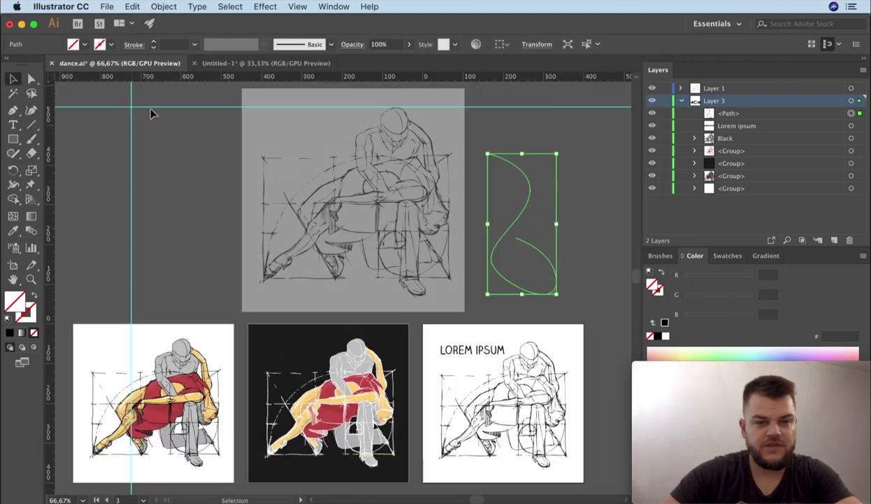
click(549, 240)
click(510, 236)
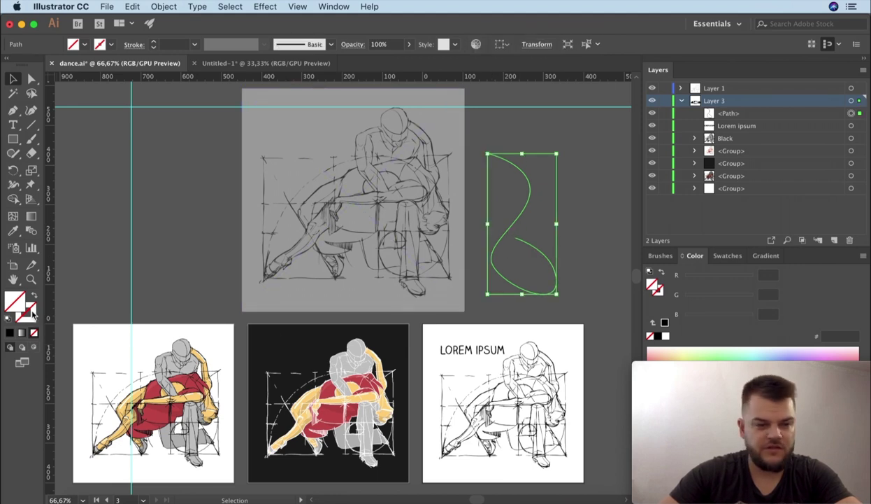
key(Delete)
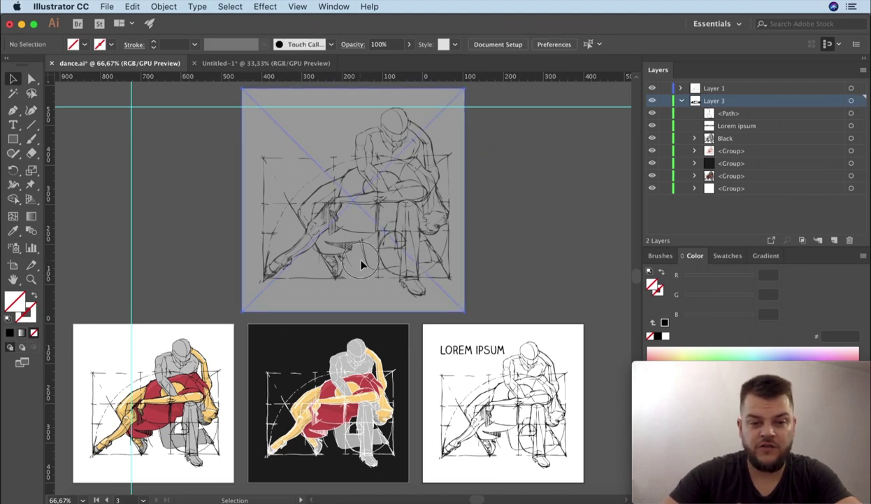
Lock Layer 1 holding the grey sketch image, then check the remaining objects and deselect
click(353, 254)
click(665, 88)
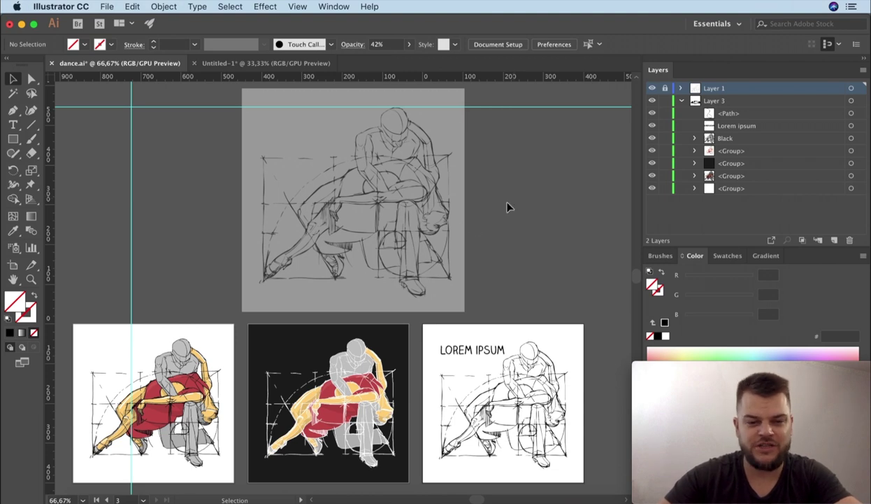
click(483, 351)
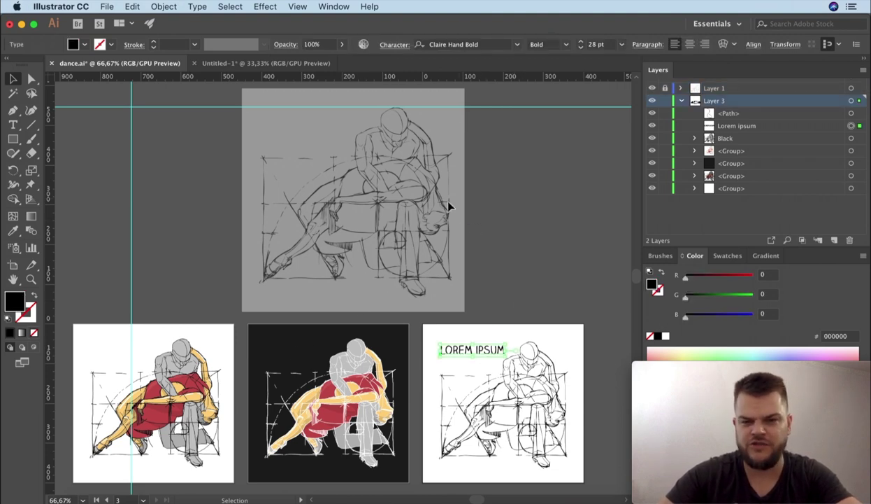
click(503, 243)
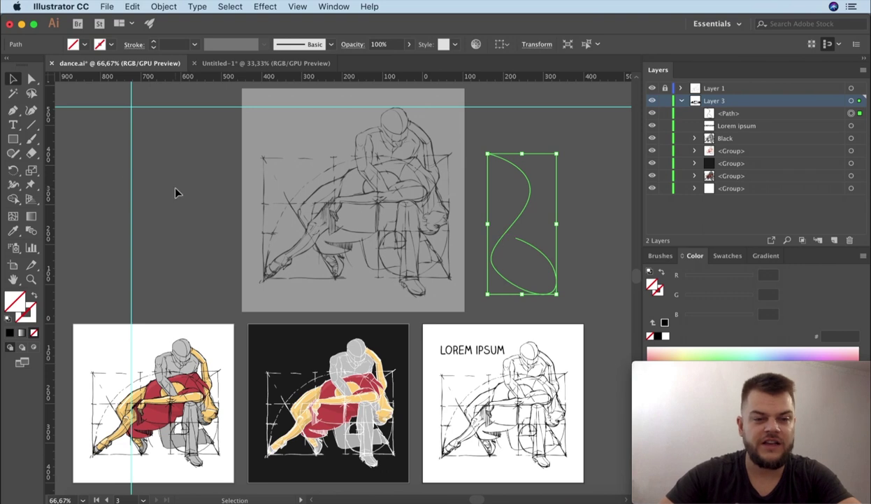
click(170, 182)
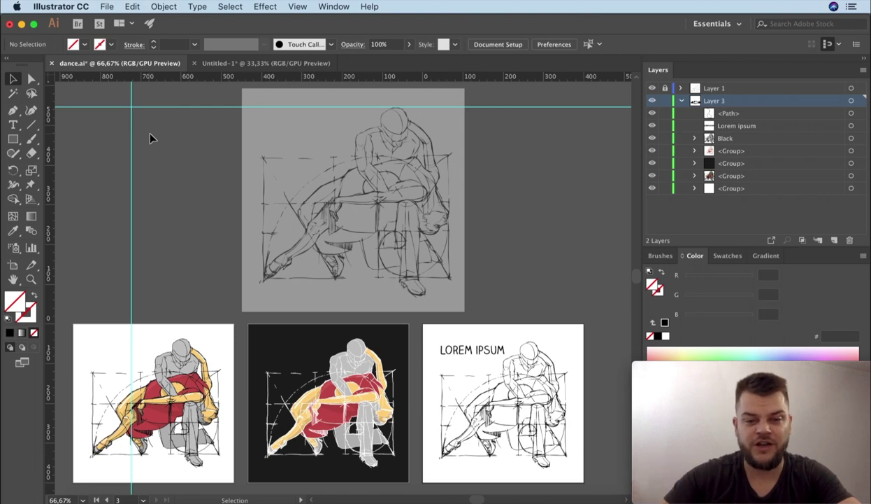
Run StockMasterPro_v99 export on the dance artboards, then confirm LOREM IPSUM is now grouped
click(106, 7)
mouse_move(121, 242)
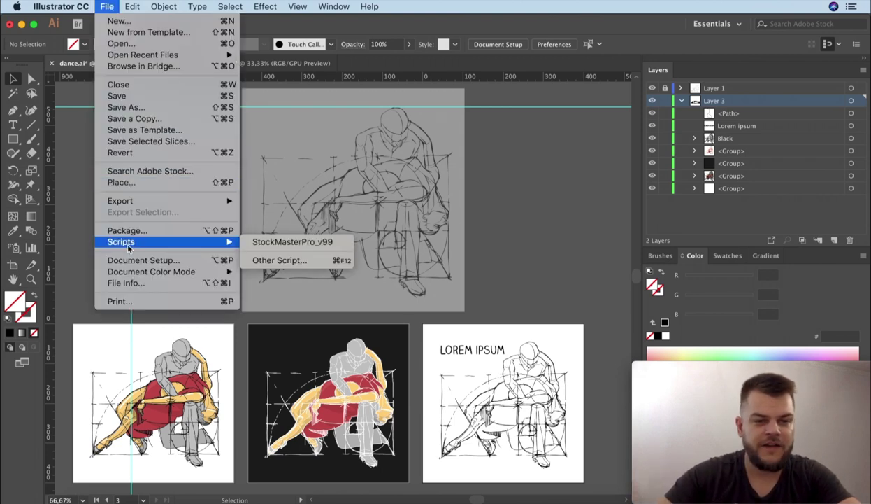
click(292, 241)
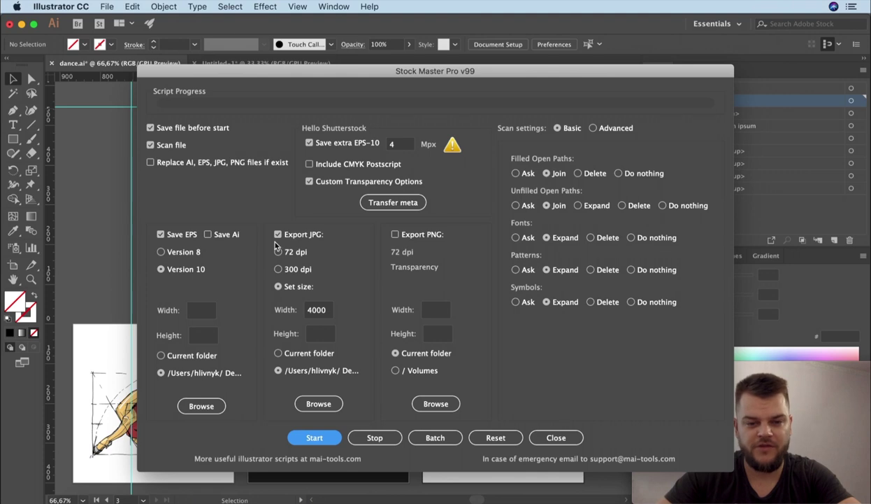
click(309, 439)
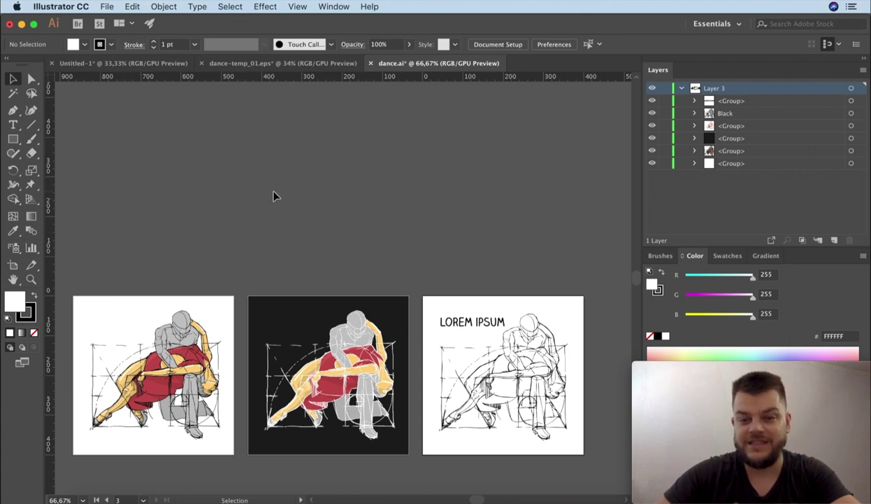
click(454, 318)
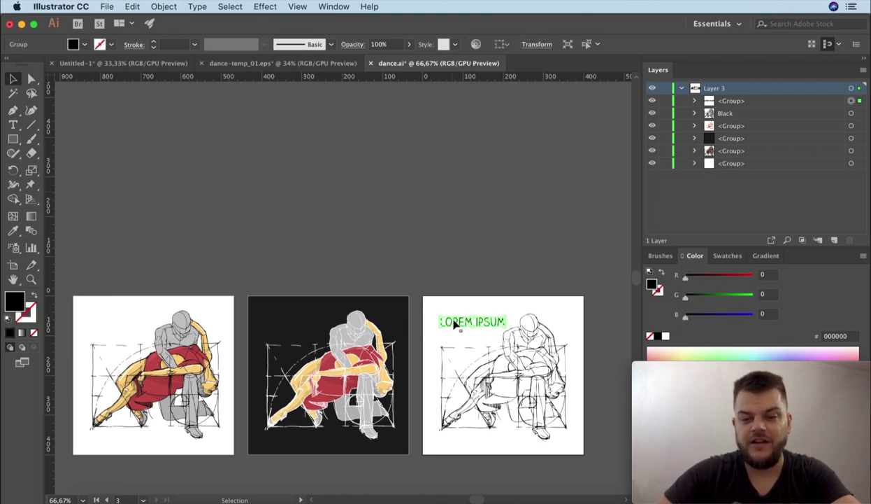
click(469, 177)
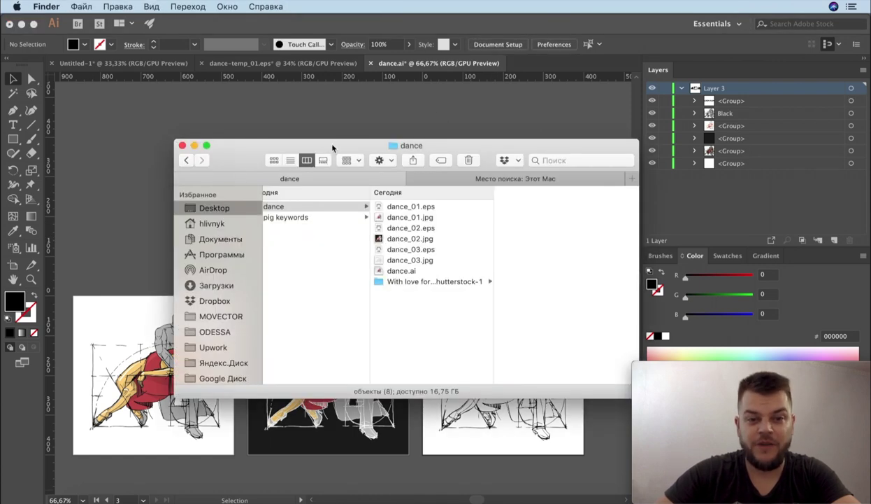
Review the exported dance_01/dance_02 JPG and EPS files in the dance folder
drag(332, 147, 277, 130)
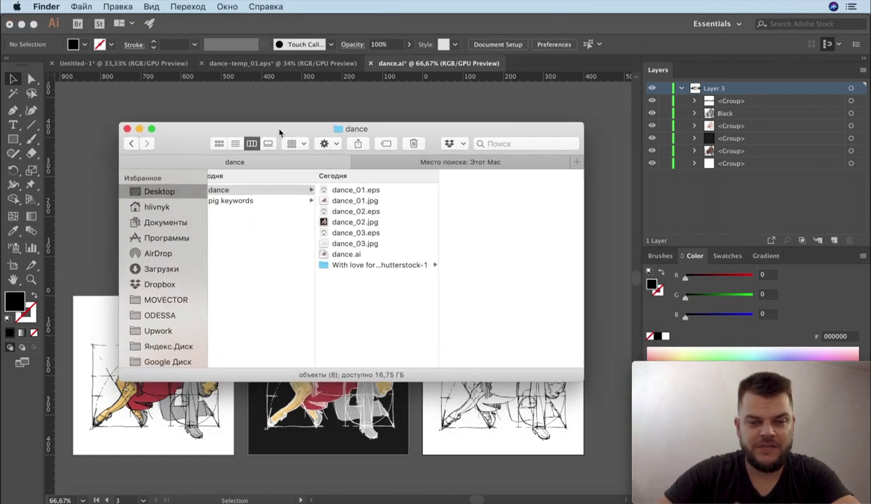
click(352, 202)
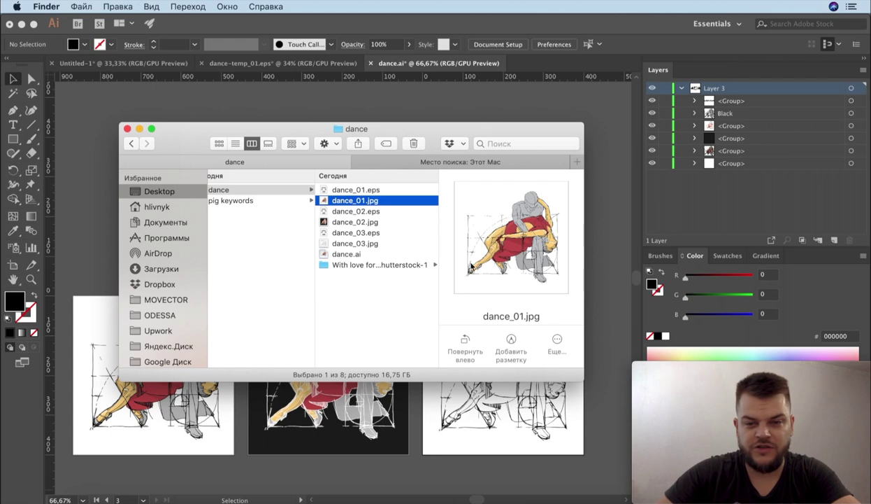
scroll(470, 307, down, 3)
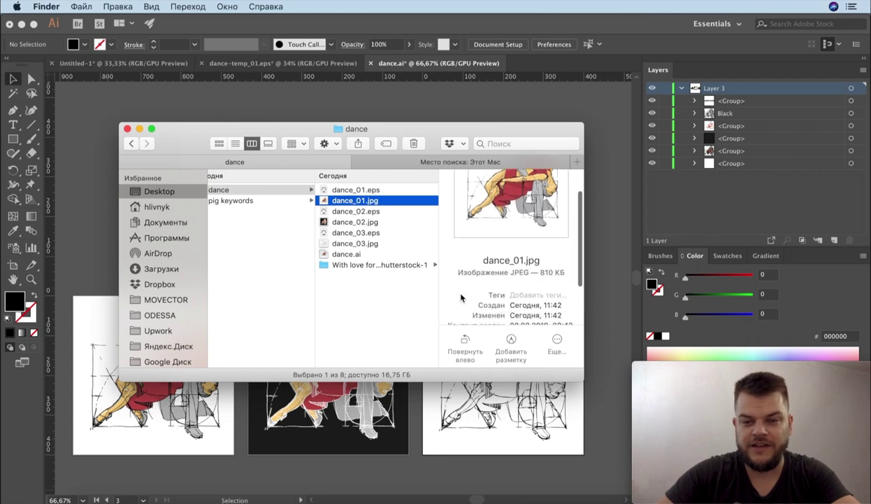
click(355, 190)
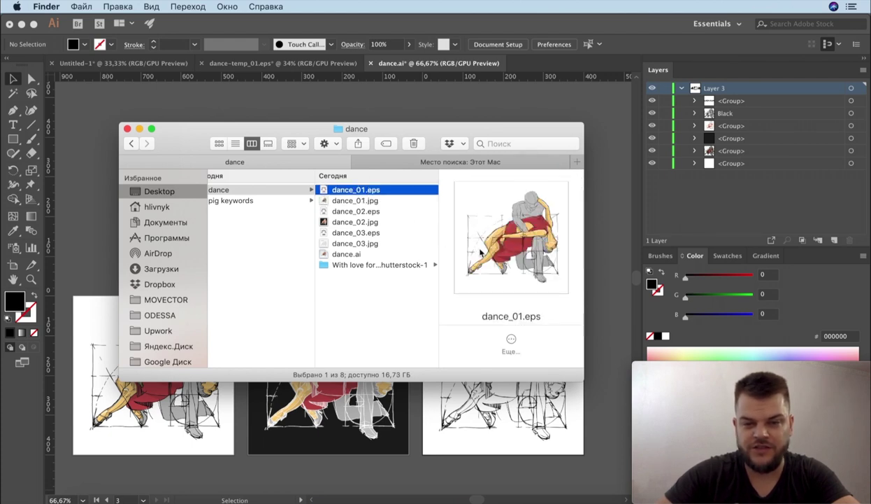
click(376, 201)
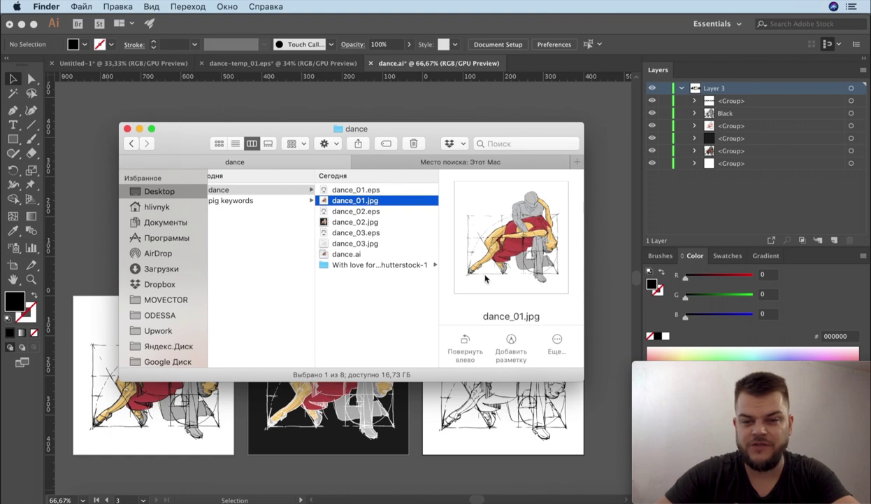
click(366, 222)
click(358, 254)
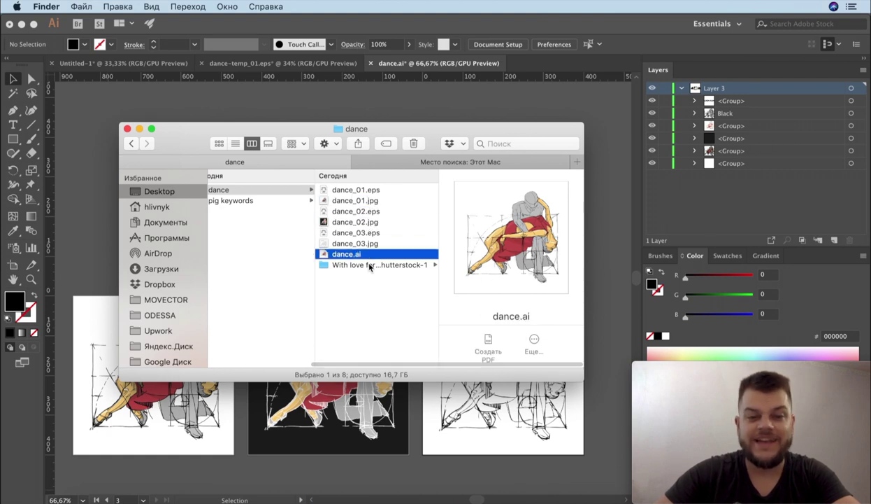
Preview dance_01.eps in 'With love for Shutterstock-1', then go to the pig keywords folder
click(360, 264)
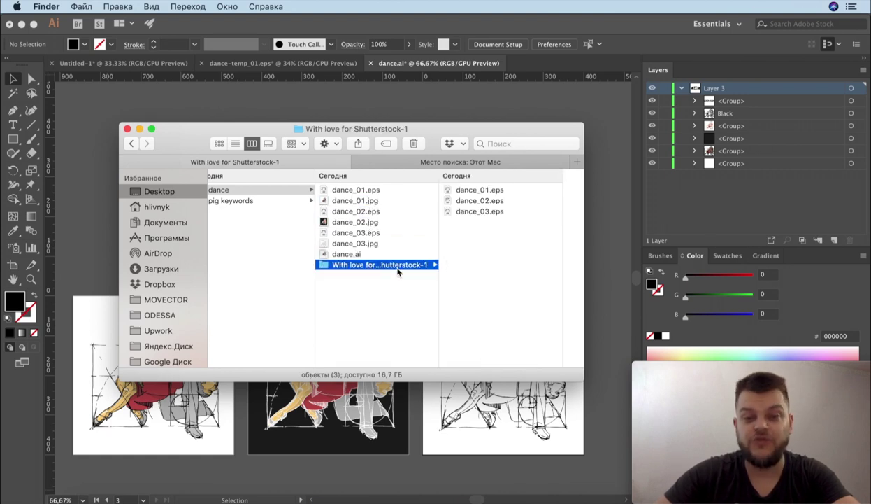
click(455, 190)
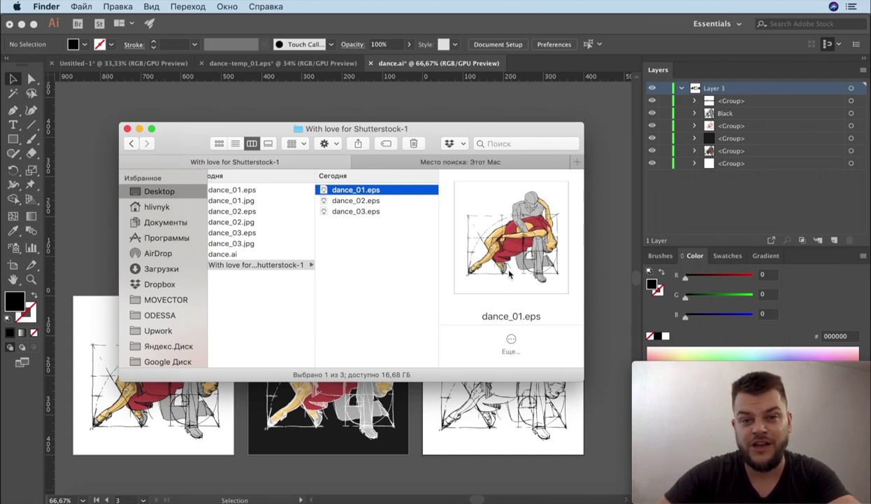
key(super+bracketleft)
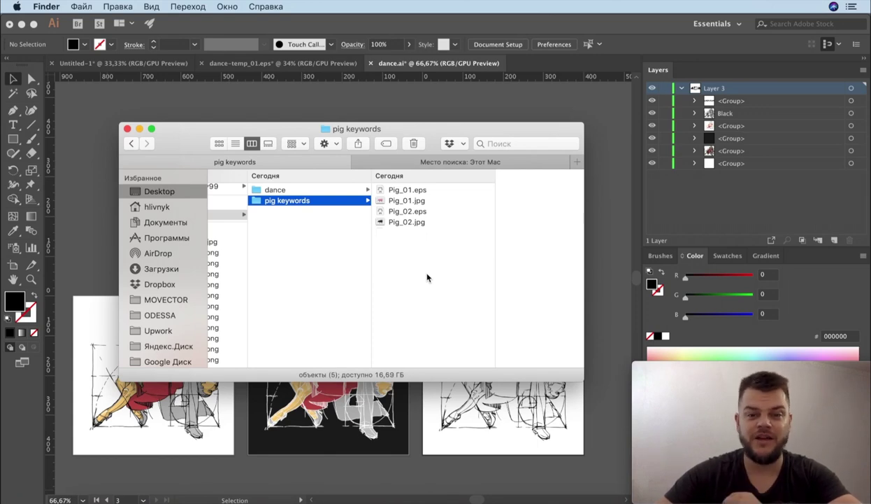
Preview the Pig_01 files and open Pig_01.jpg in Adobe Illustrator CC 2018
click(402, 191)
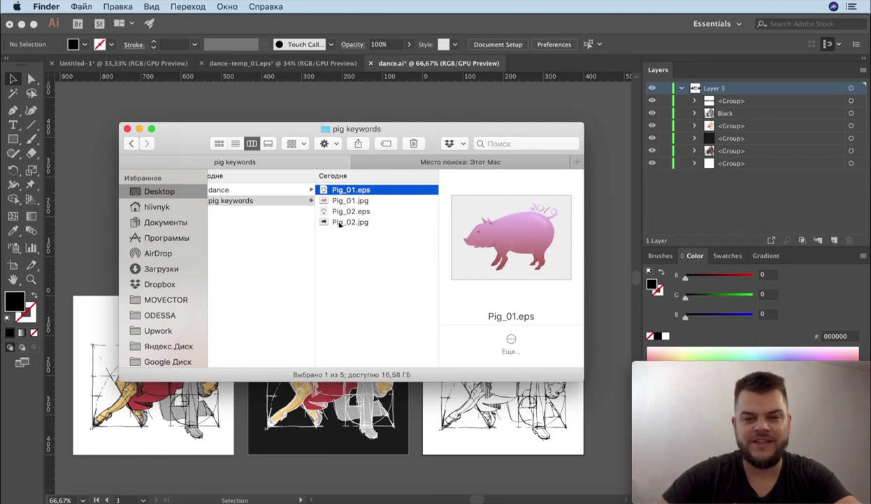
click(347, 201)
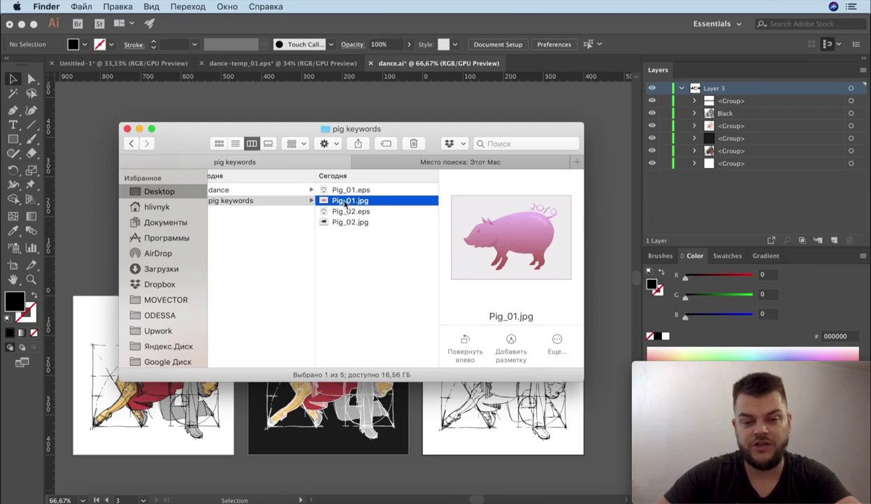
right_click(348, 200)
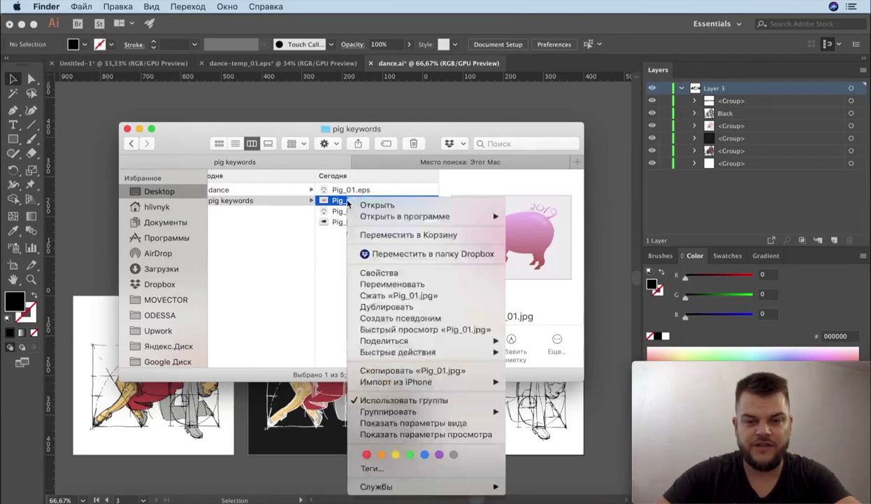
right_click(363, 201)
mouse_move(420, 217)
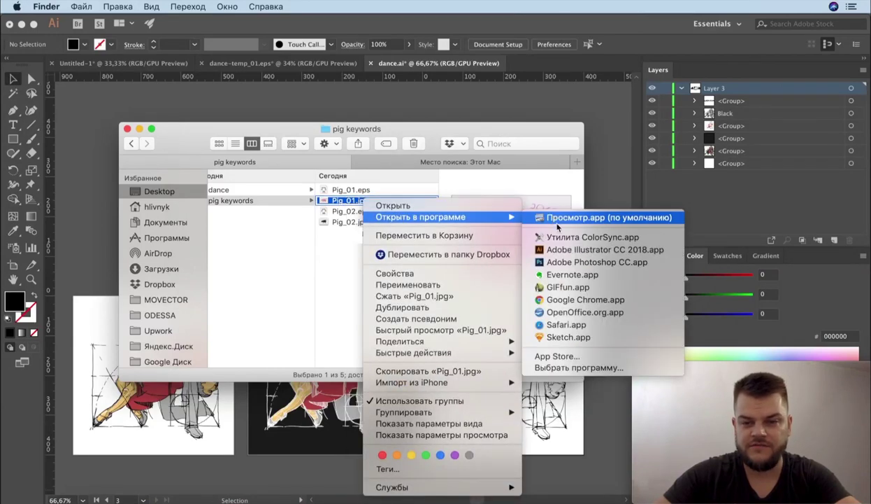
click(553, 245)
Review Pig_01.jpg's title, description and keywords in File Info, then close the document
click(107, 6)
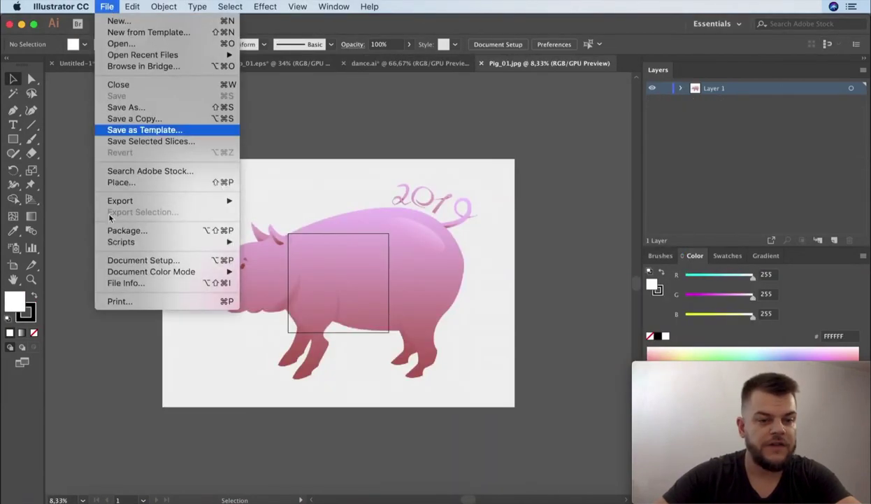
click(120, 284)
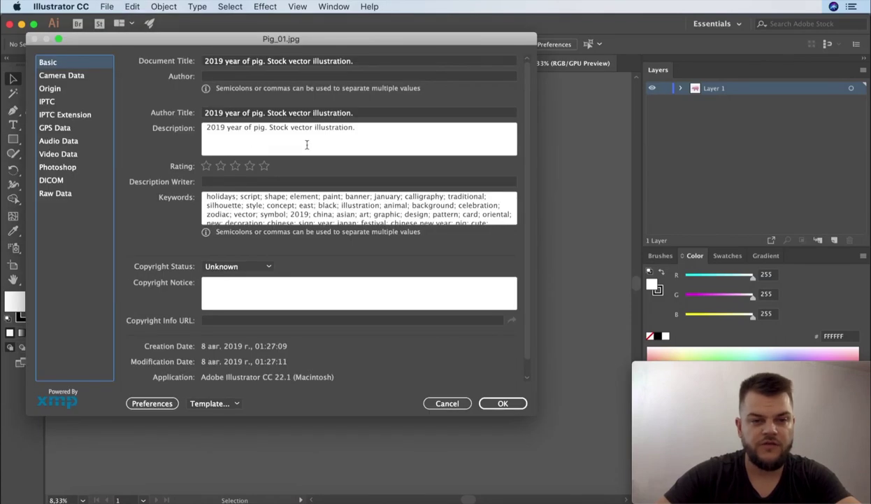
scroll(351, 215, down, 2)
scroll(351, 215, down, 2)
click(502, 403)
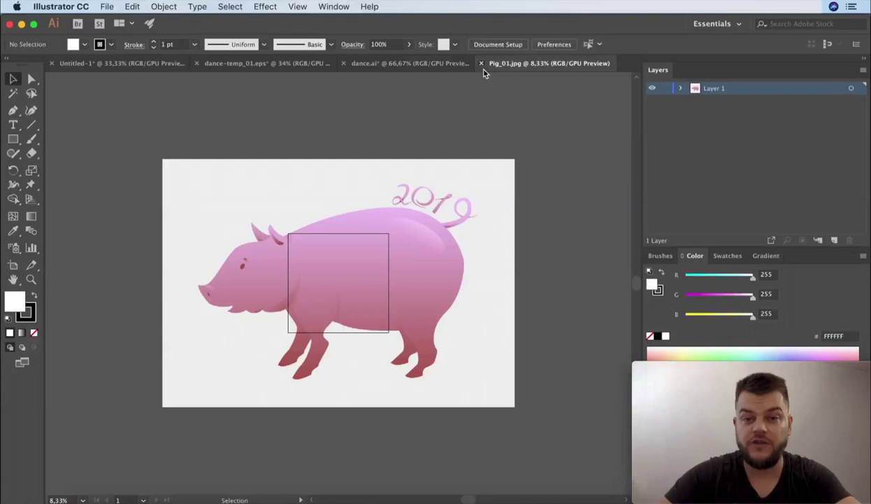
click(481, 63)
Open Pig_01.eps in Illustrator and confirm File Info shows no title, description or keywords
click(88, 495)
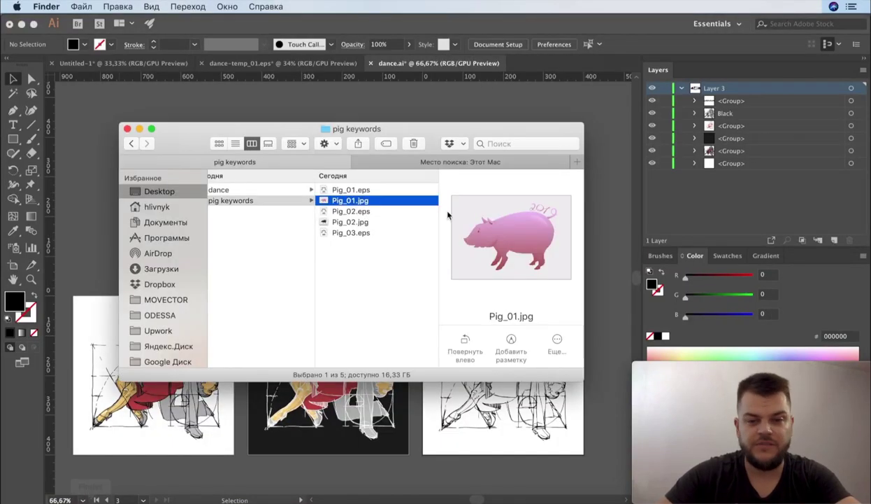
click(354, 190)
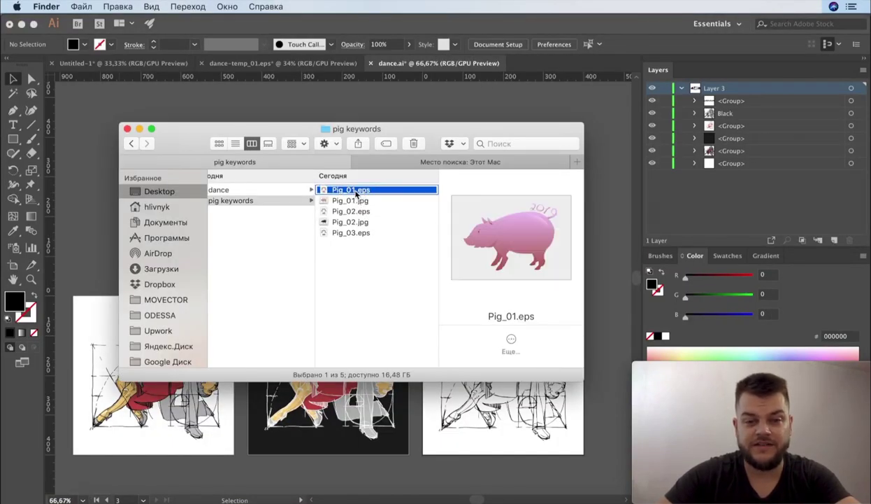
right_click(356, 194)
click(381, 184)
click(107, 7)
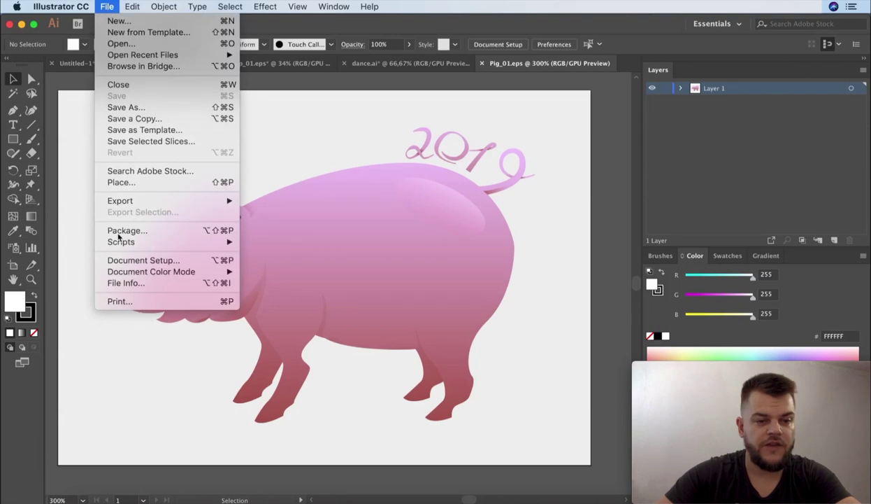
click(119, 283)
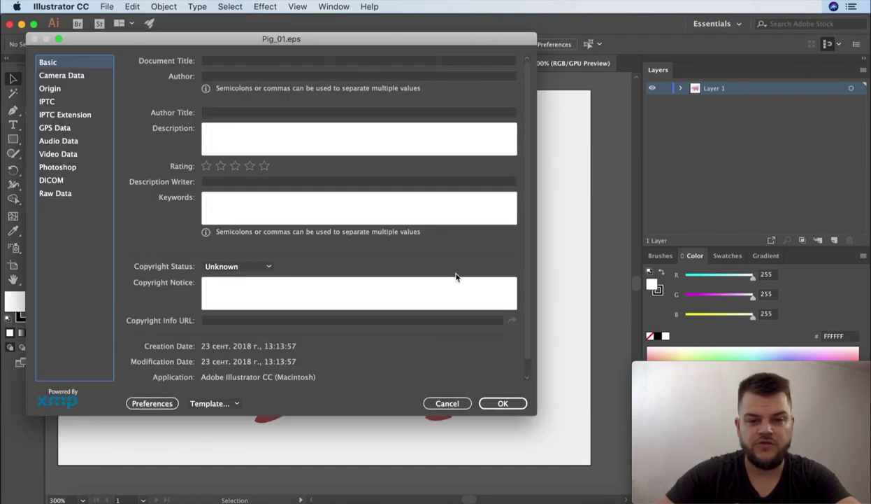
click(499, 403)
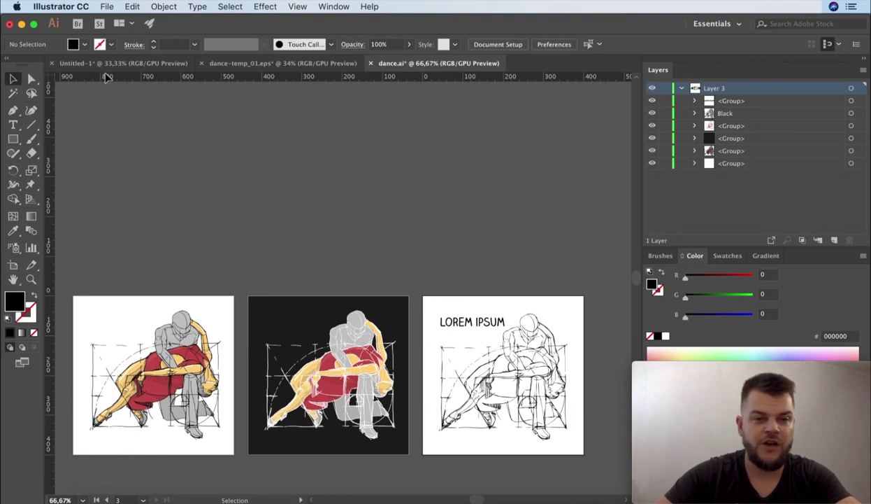
Run Stock Master Pro's Transfer meta on the pig keywords folder, accepting the EPS-10 warning
click(107, 6)
mouse_move(121, 241)
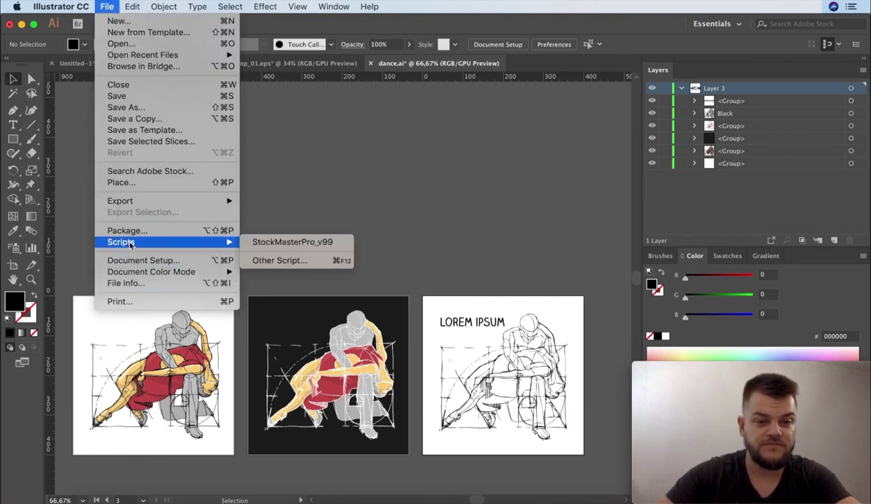
click(253, 236)
click(387, 204)
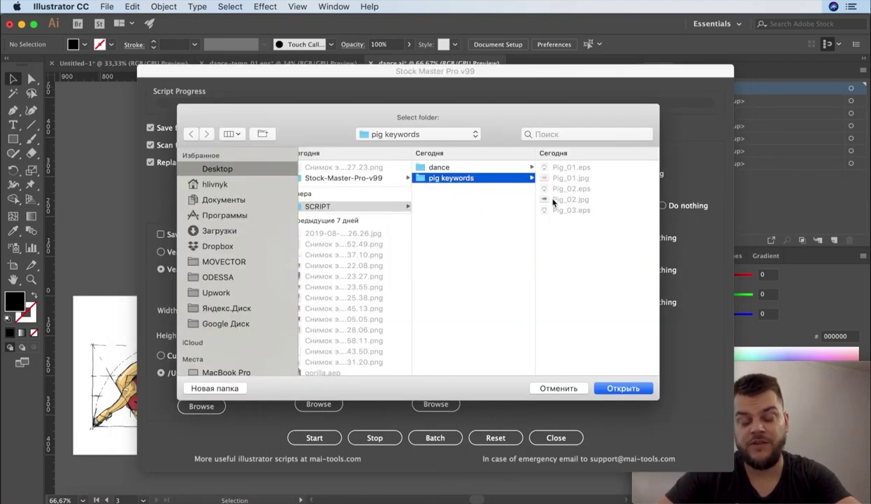
click(618, 388)
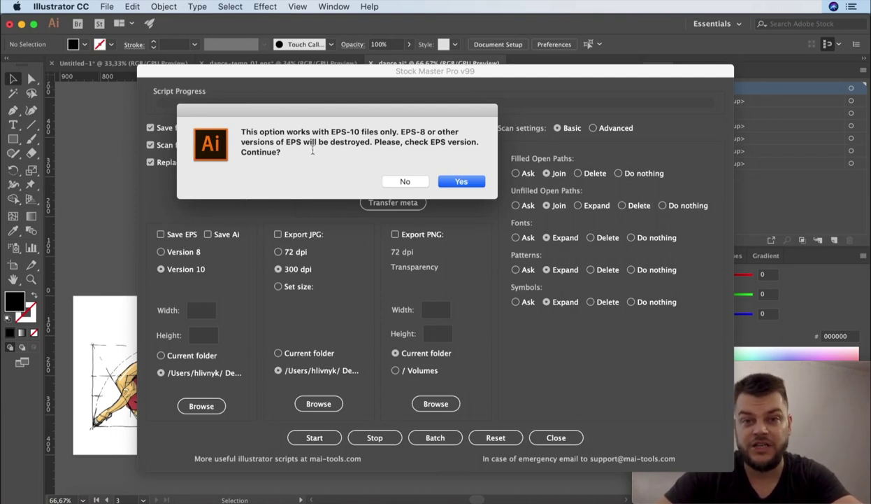
click(463, 183)
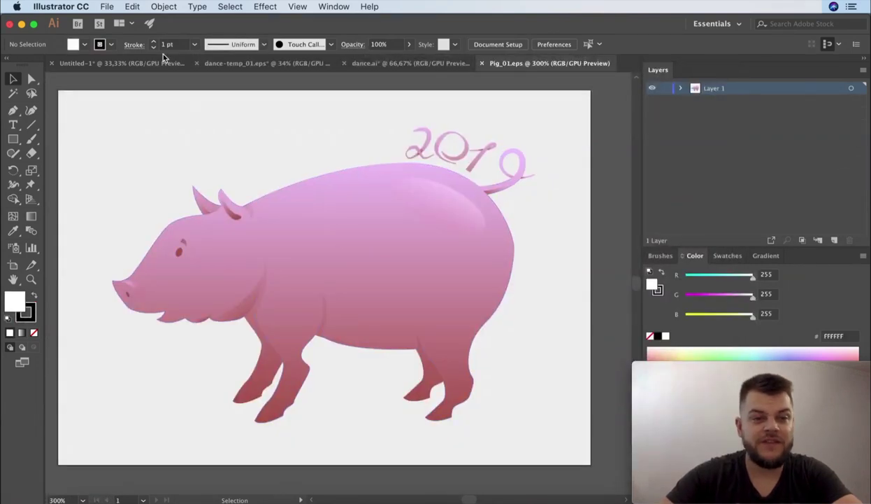
Confirm Pig_01.eps File Info shows the transferred 2019 pig description and keywords, then close Pig_01.eps
click(107, 7)
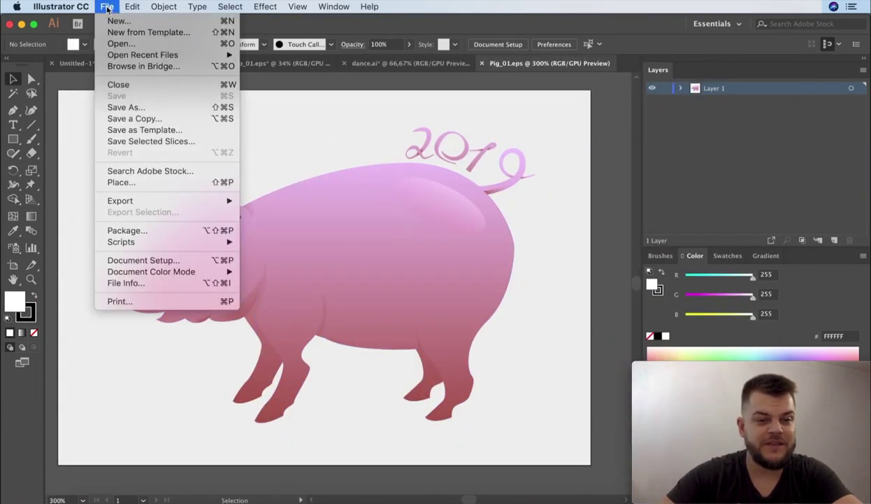
click(144, 282)
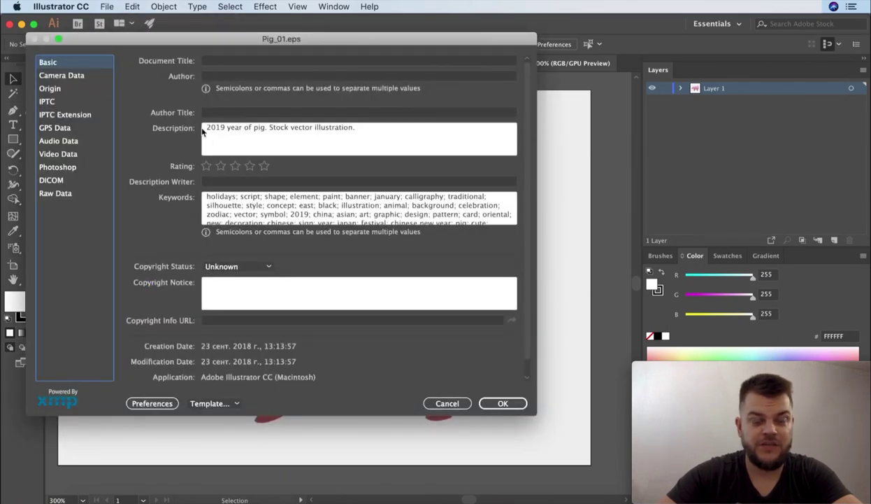
scroll(223, 207, down, 1)
scroll(223, 207, down, 2)
click(502, 403)
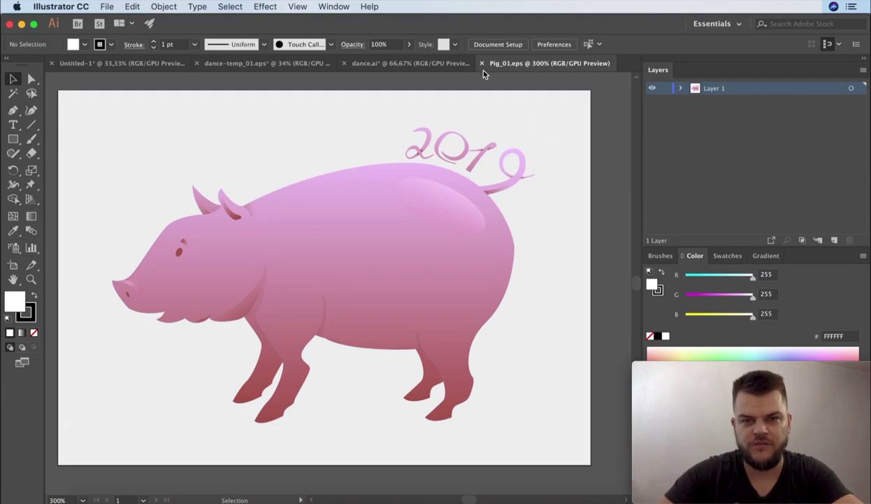
click(482, 63)
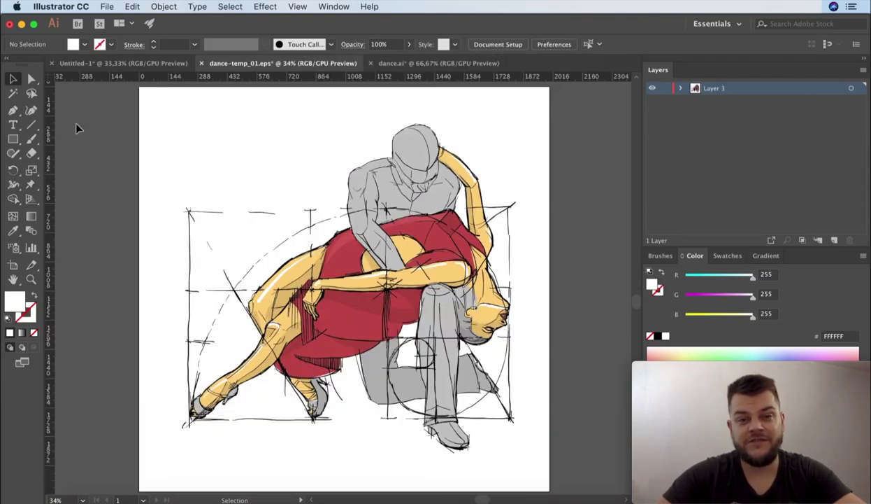
Run the StockMasterPro_v99 script from File > Scripts and move its dialog to the left
click(107, 7)
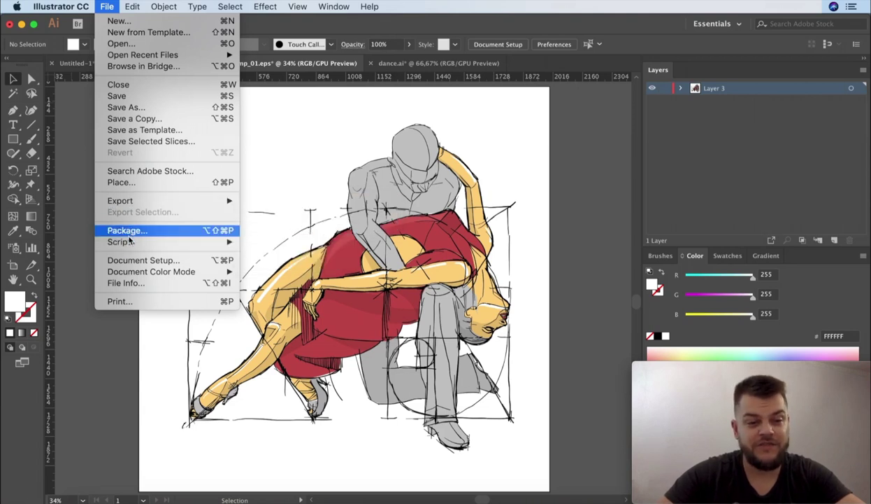
click(271, 236)
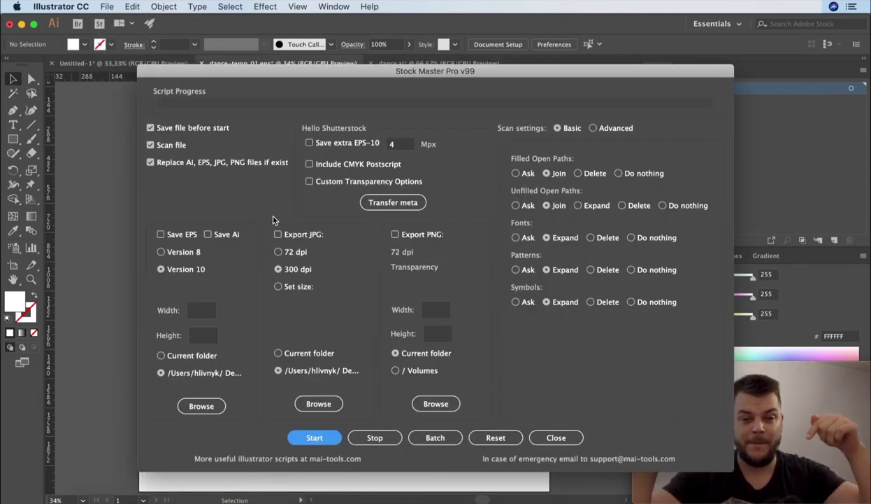
drag(273, 220, 202, 202)
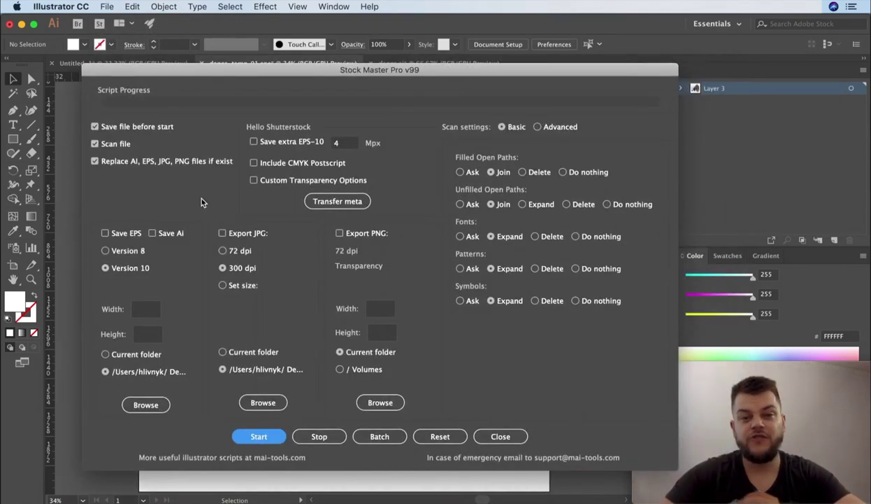